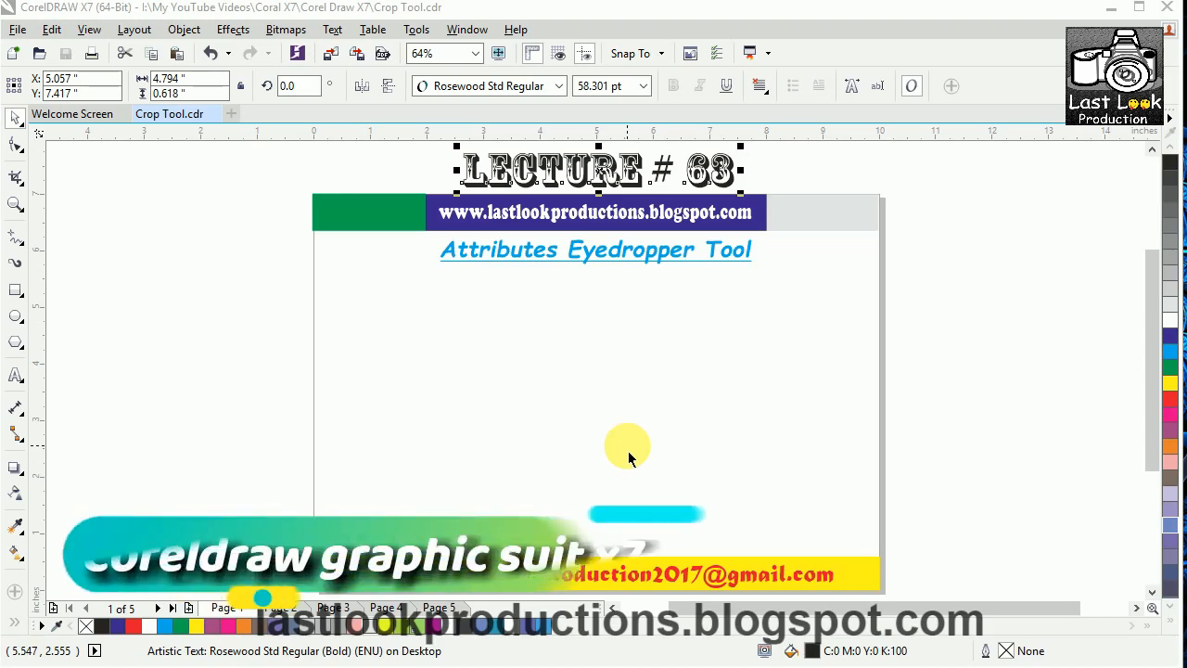
# Step: Examine the property, transformation and effect options that the Attributes Eyedropper tool can copy between objects
pyautogui.click(793, 165)
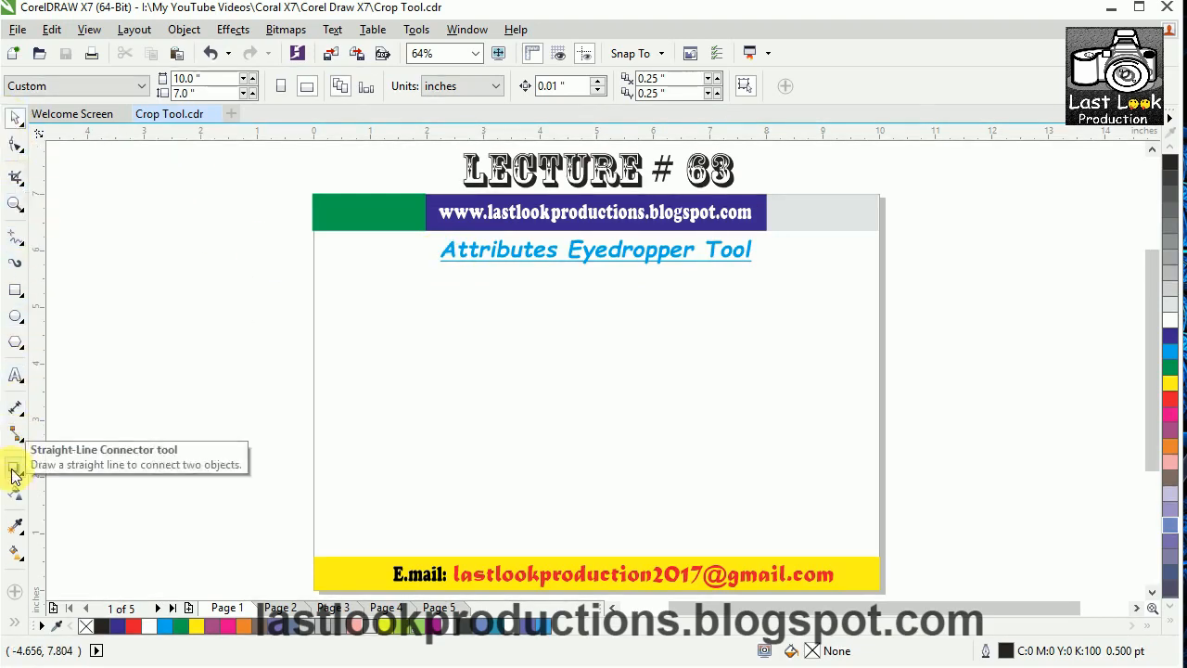
pyautogui.click(21, 535)
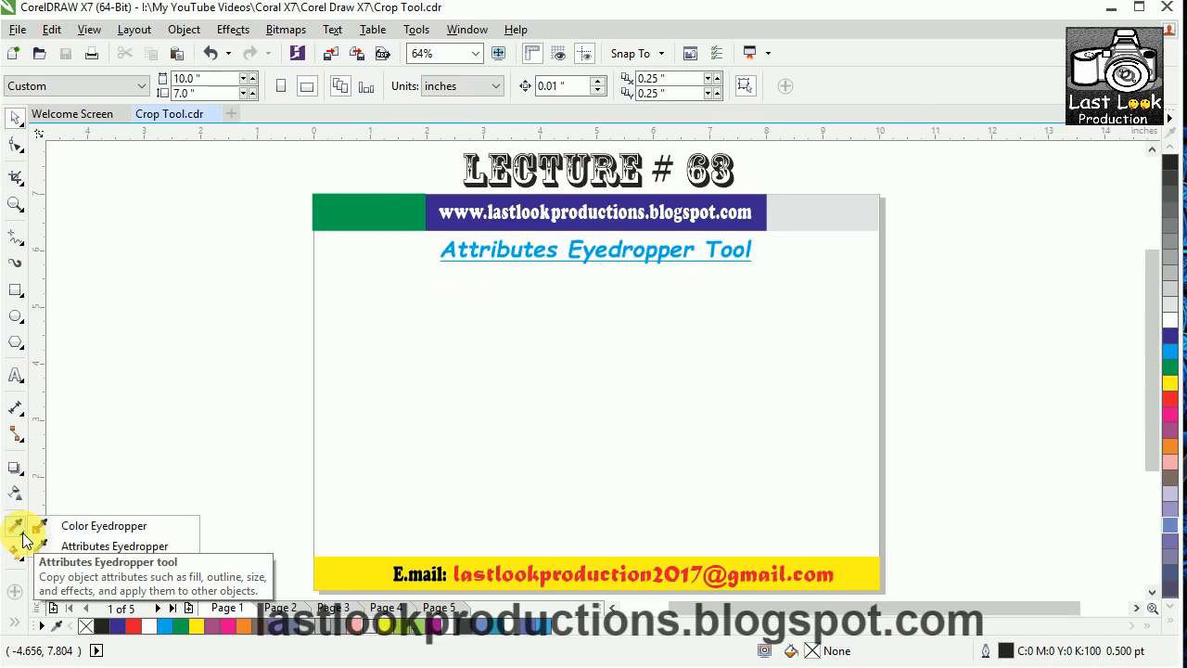
pyautogui.click(105, 546)
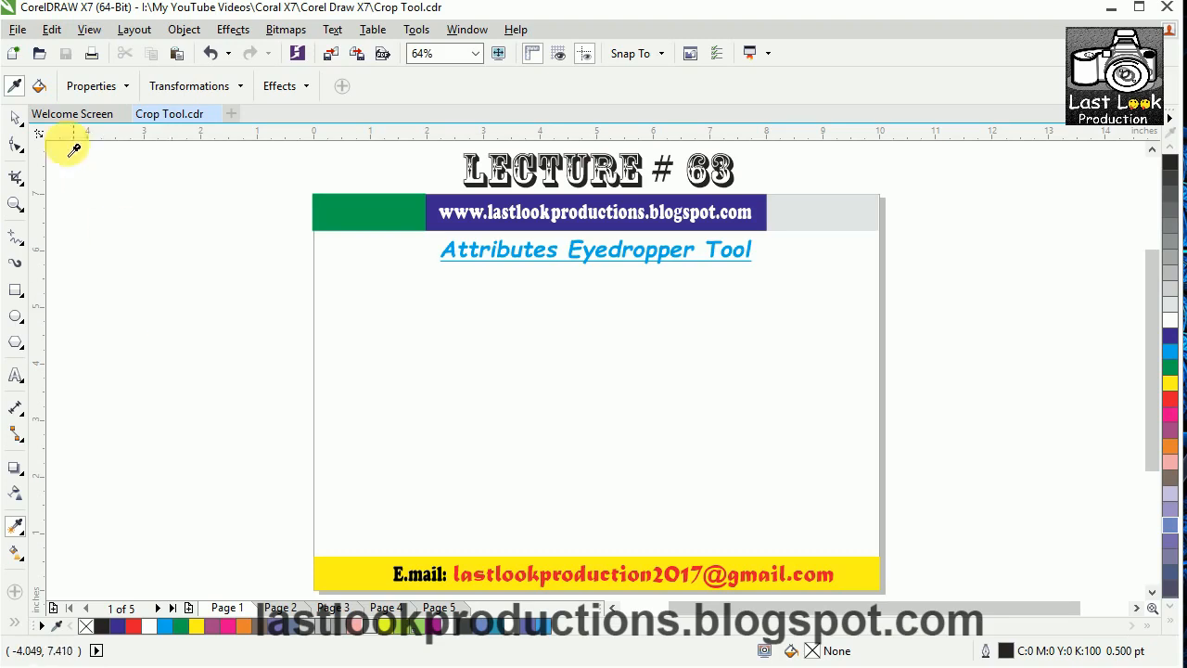
pyautogui.click(38, 88)
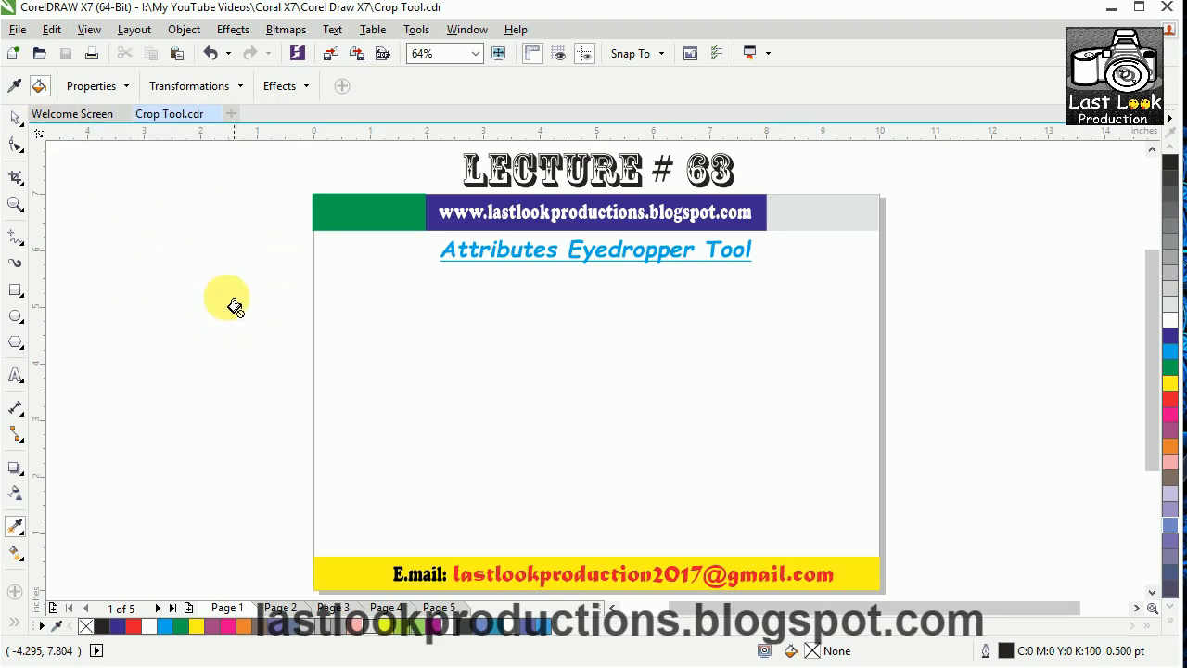
pyautogui.click(127, 88)
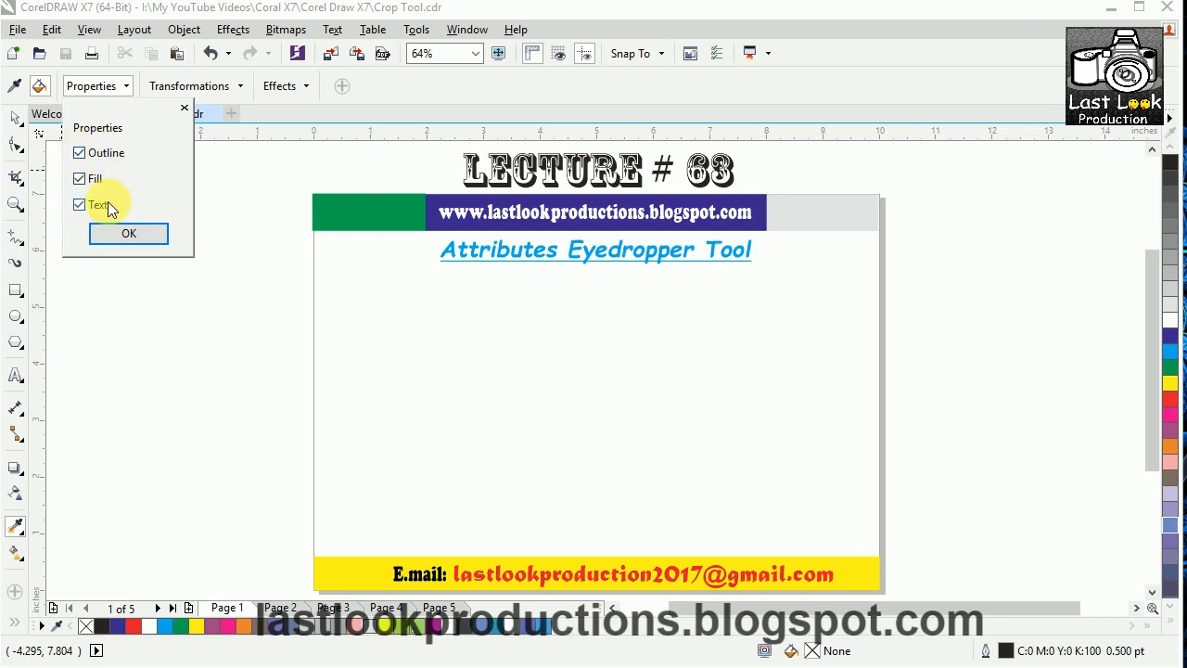
pyautogui.click(126, 233)
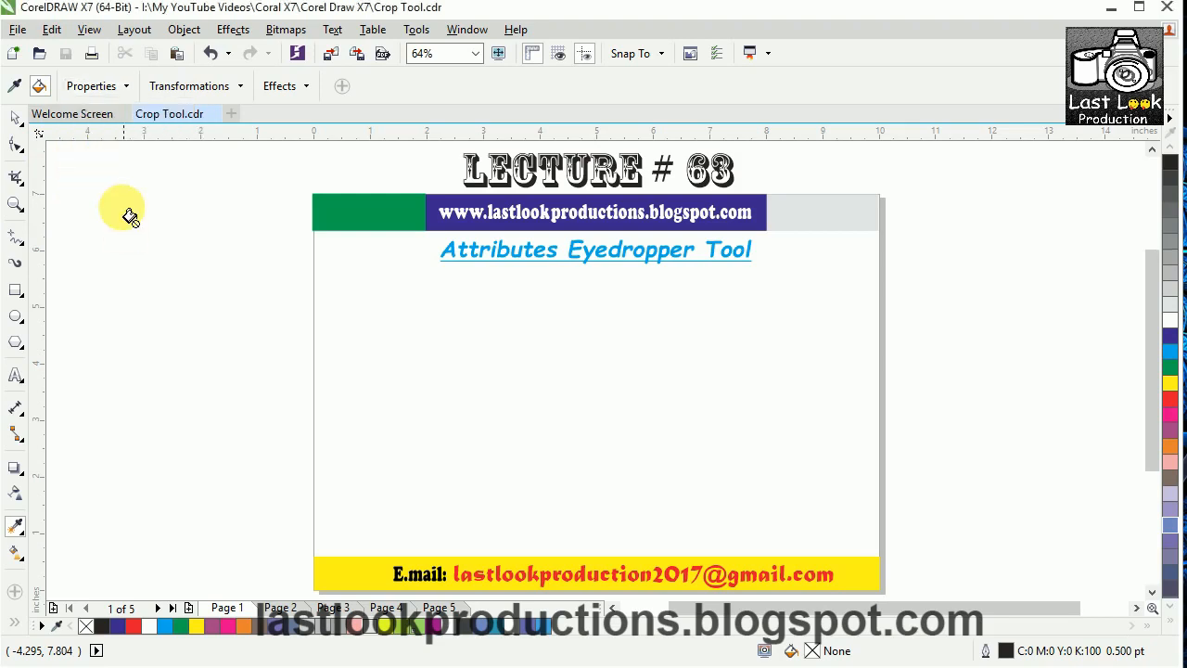
pyautogui.click(240, 89)
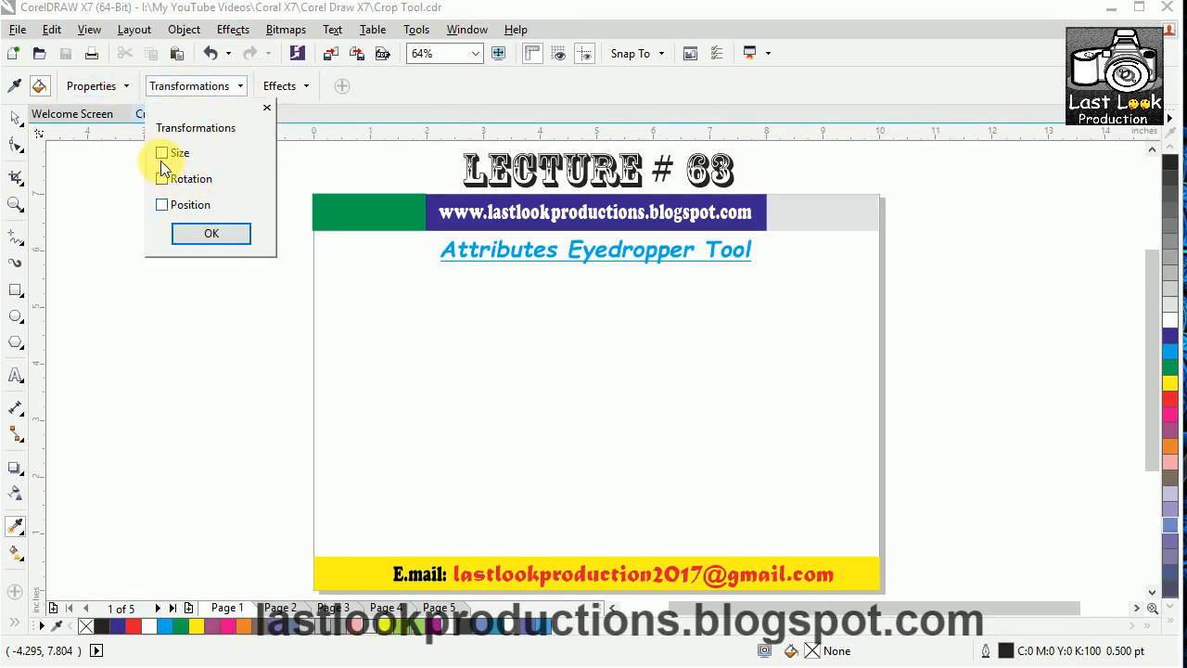
pyautogui.click(207, 233)
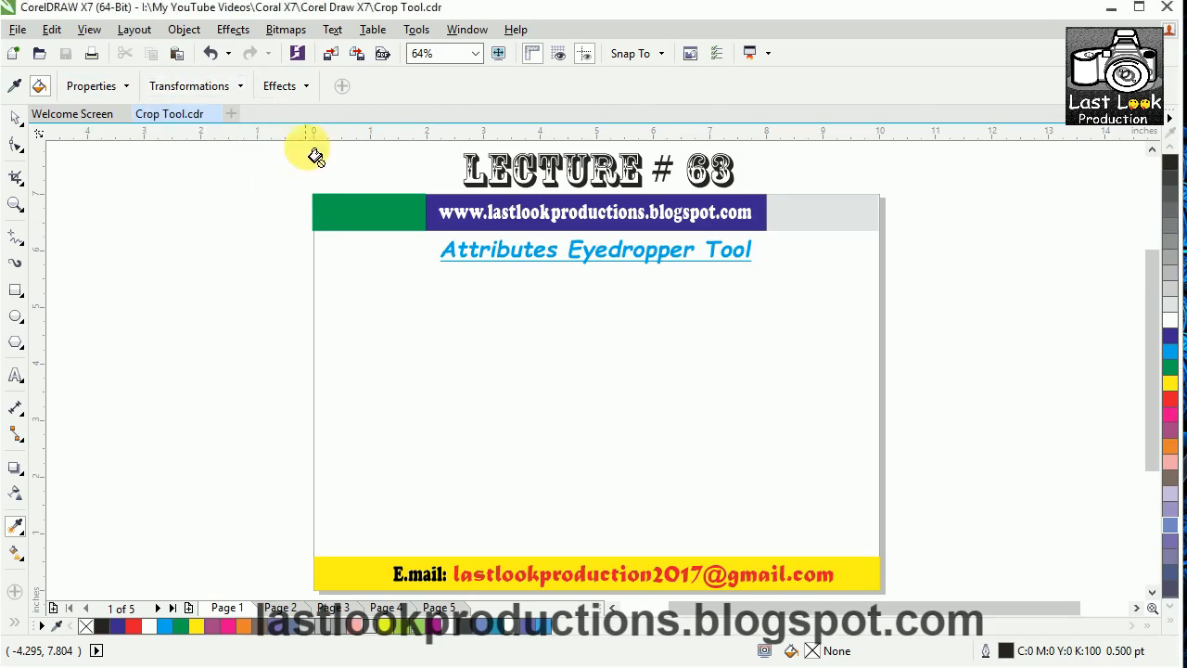
pyautogui.click(306, 87)
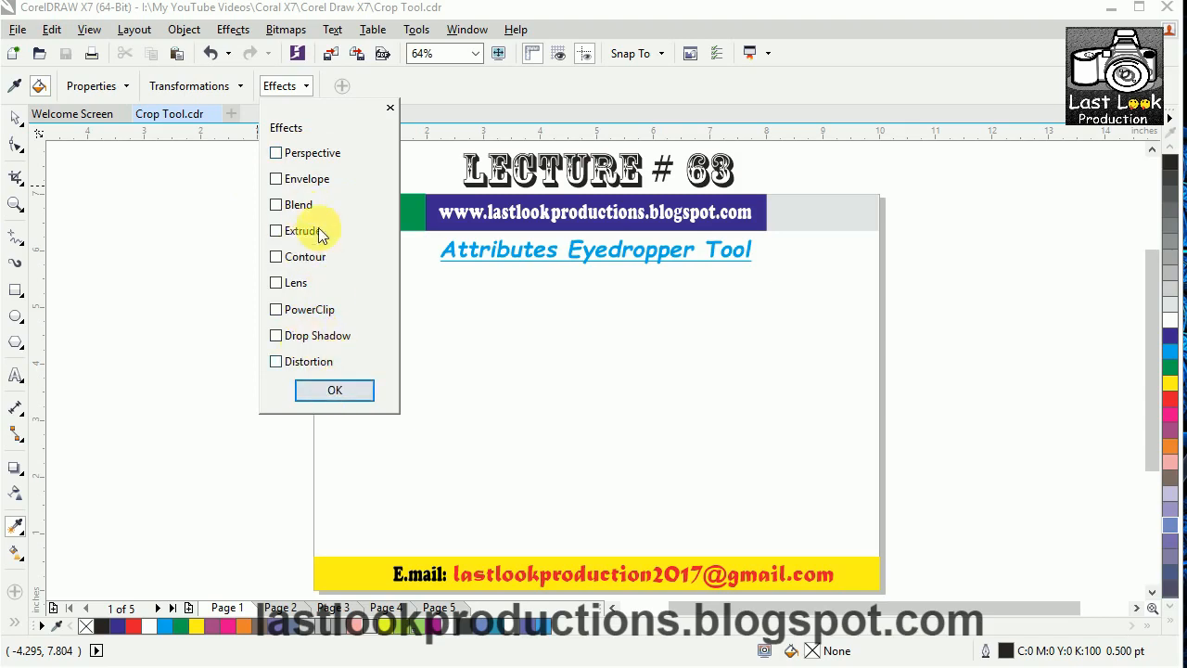
pyautogui.click(326, 389)
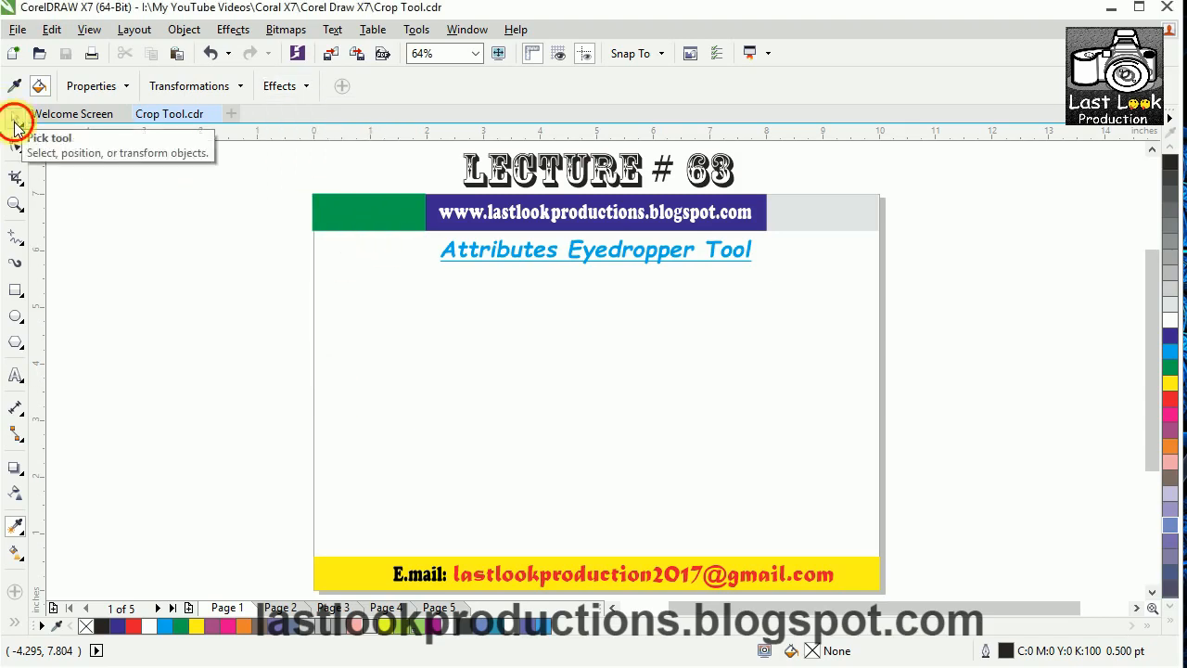
pyautogui.click(15, 127)
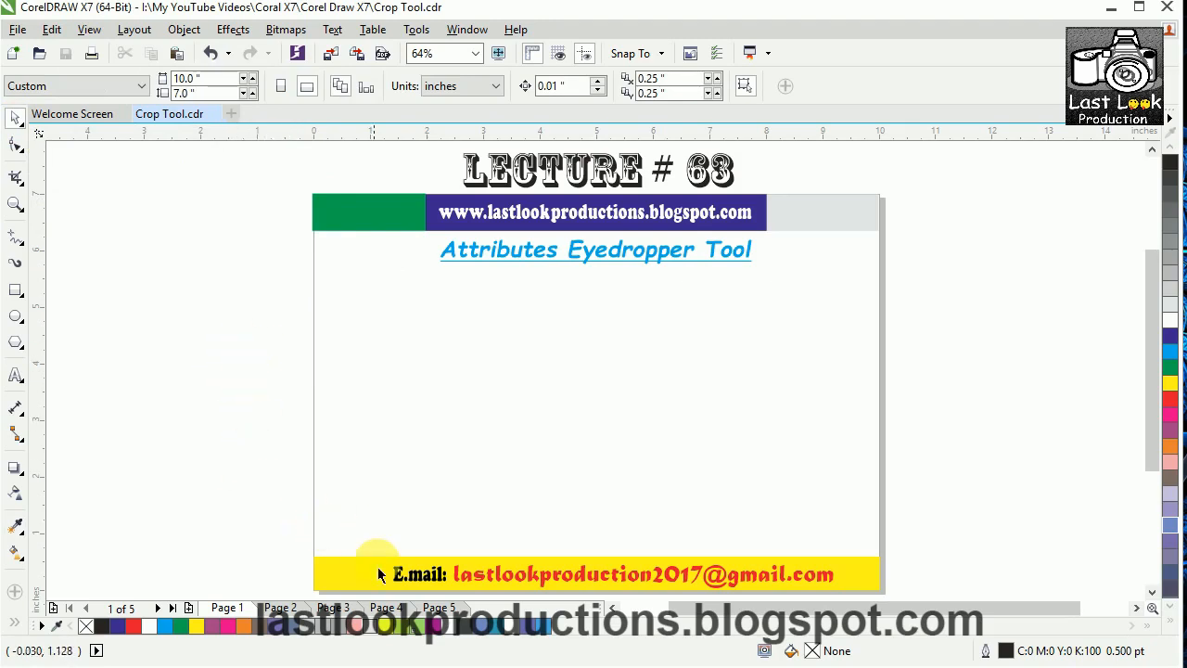
# Step: Draw a rectangle about 4.25 by 3.25 in across the page's right edge, with yellow fill and green outline
pyautogui.click(15, 290)
pyautogui.moveTo(751, 279); pyautogui.dragTo(993, 463)
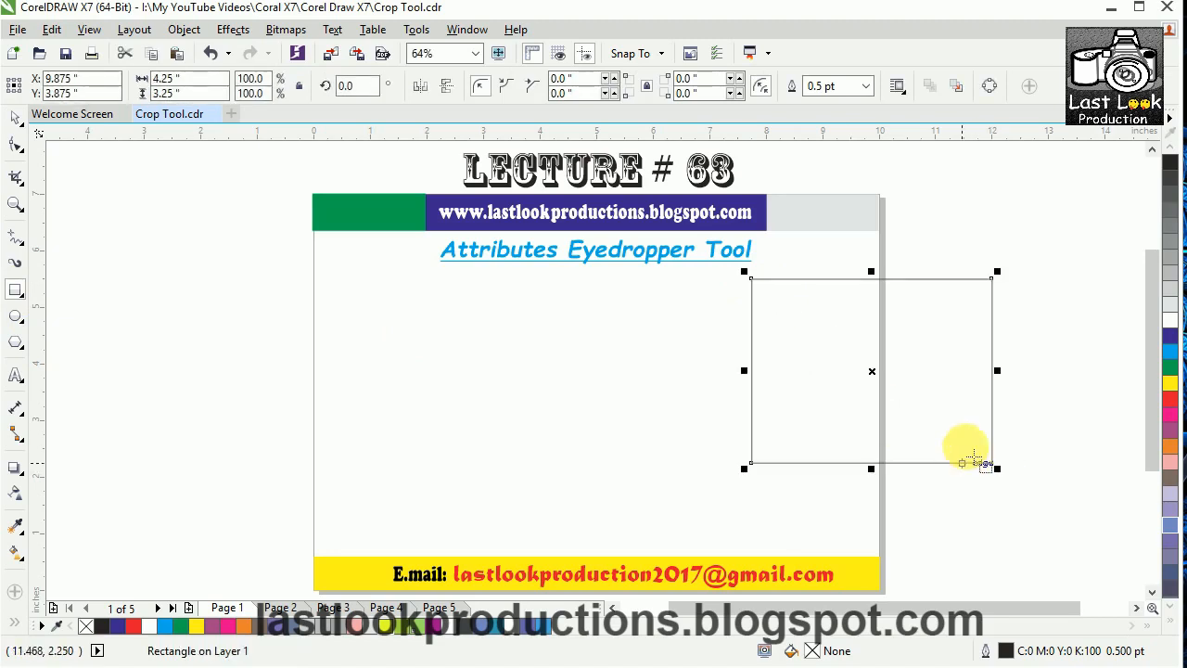
pyautogui.click(1170, 383)
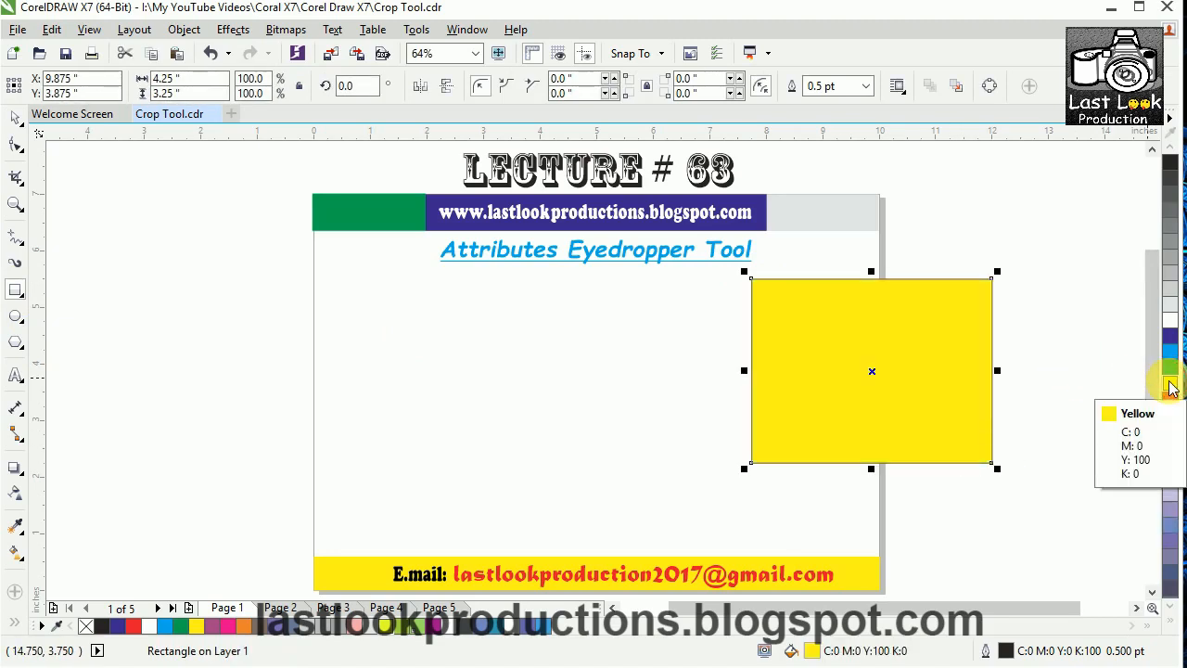
pyautogui.rightClick(1170, 369)
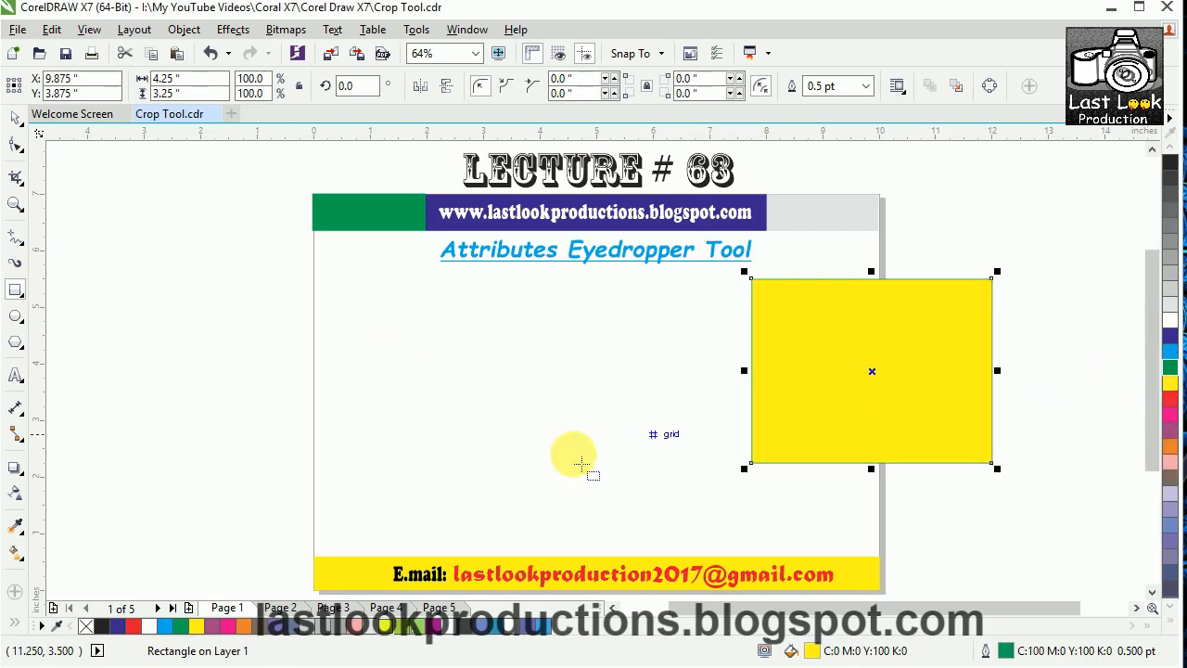
# Step: Try a 4 pt outline on the yellow rectangle and settle on an outline width of 10 pt
pyautogui.click(15, 623)
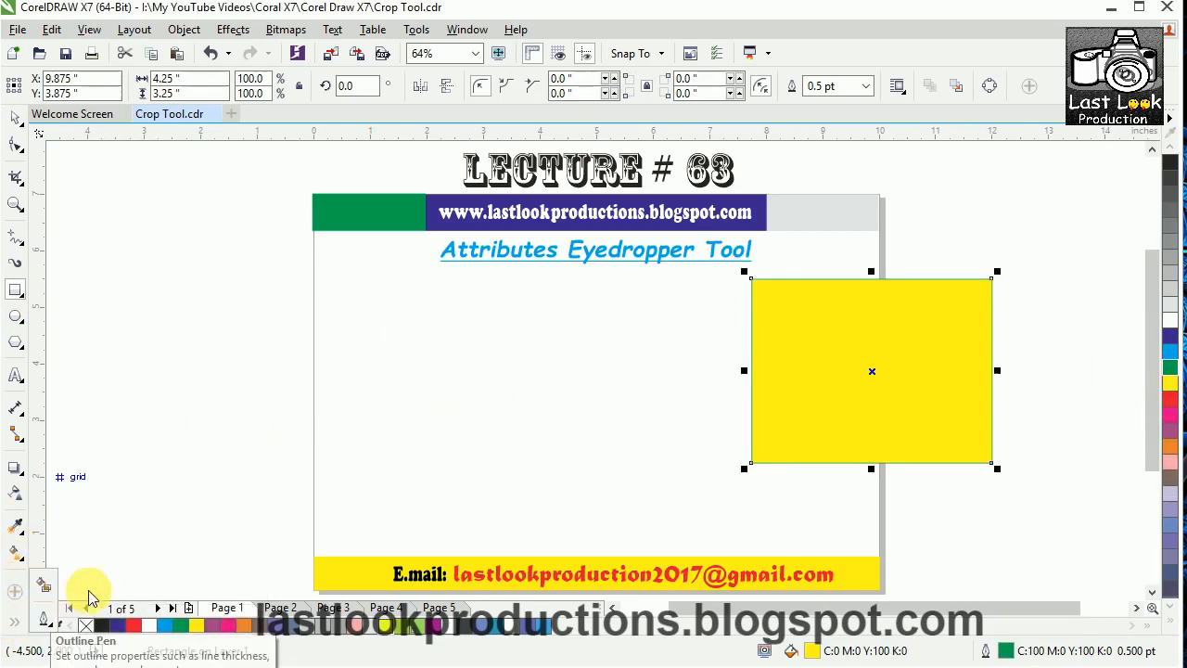
pyautogui.click(51, 621)
pyautogui.click(144, 667)
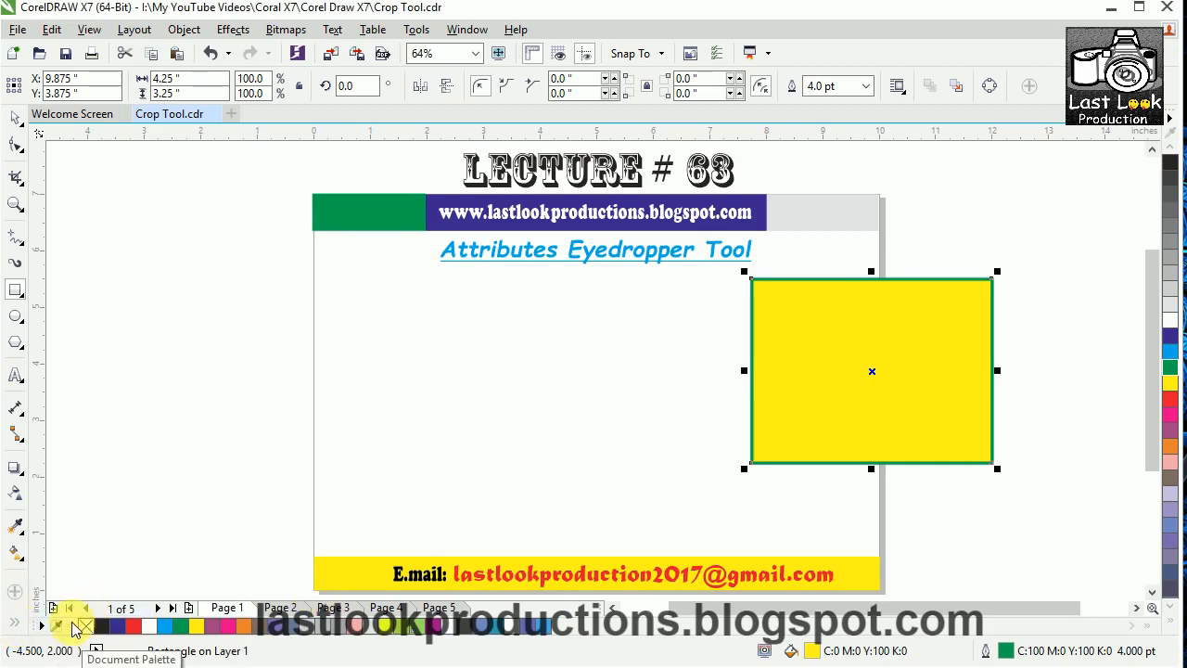
pyautogui.click(16, 624)
pyautogui.click(43, 616)
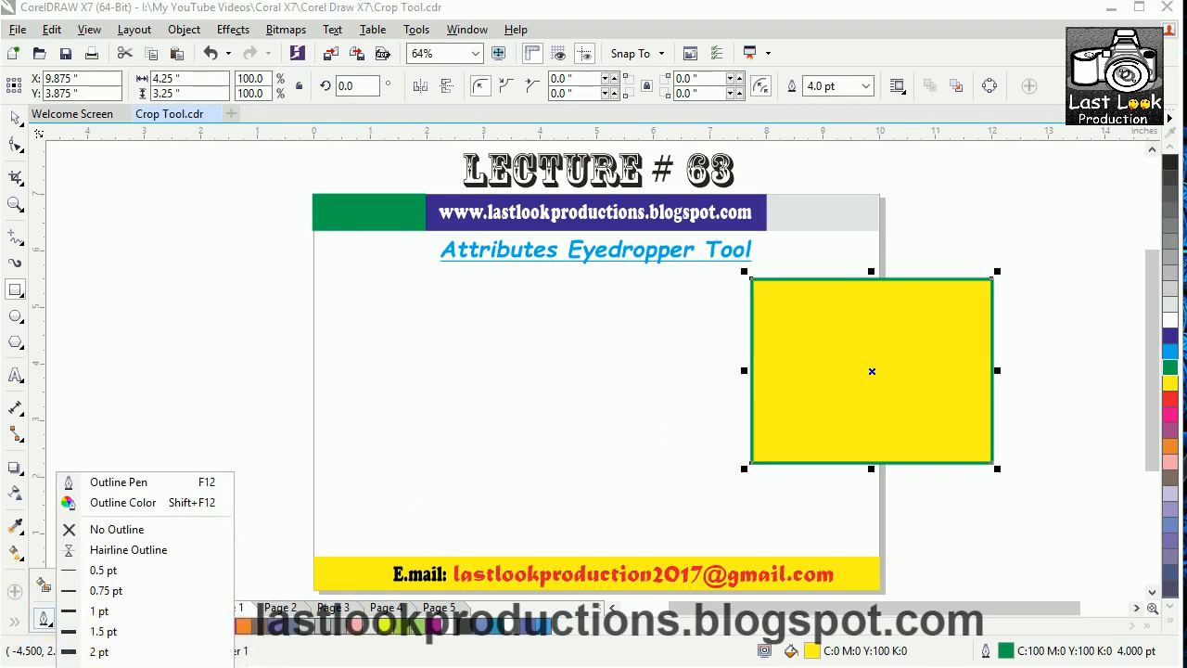
pyautogui.click(121, 666)
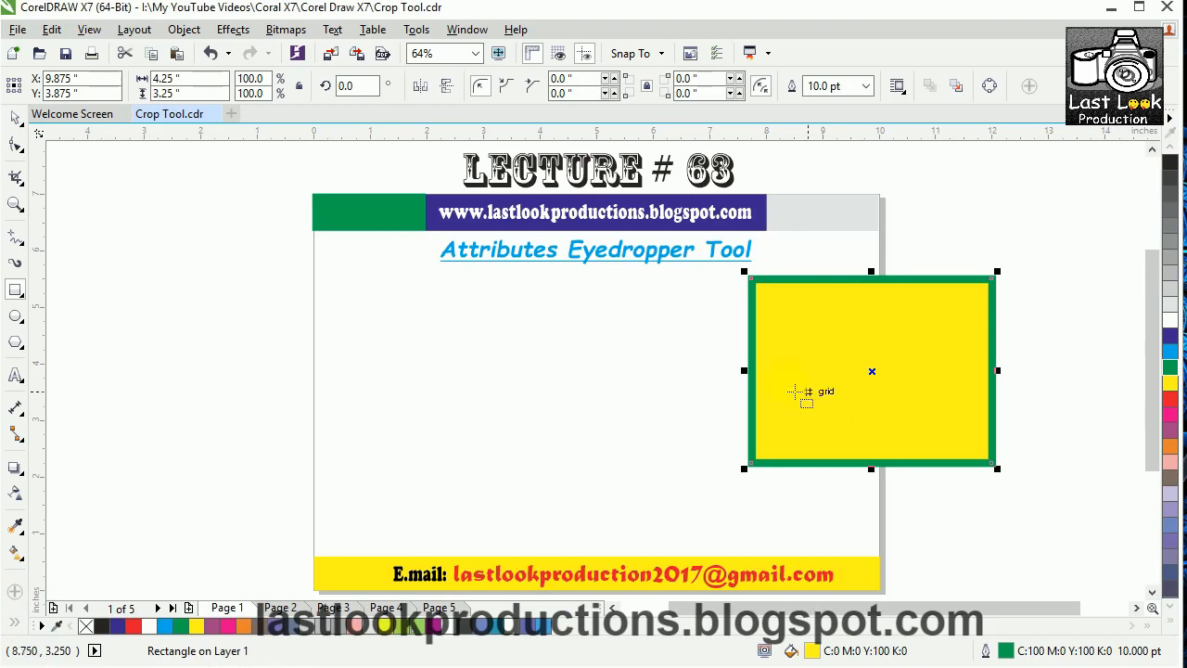
# Step: Move the yellow rectangle down to about X 9.87 in, Y 3.17 in, still overlapping the page's right edge
pyautogui.click(15, 118)
pyautogui.moveTo(793, 353); pyautogui.dragTo(833, 413)
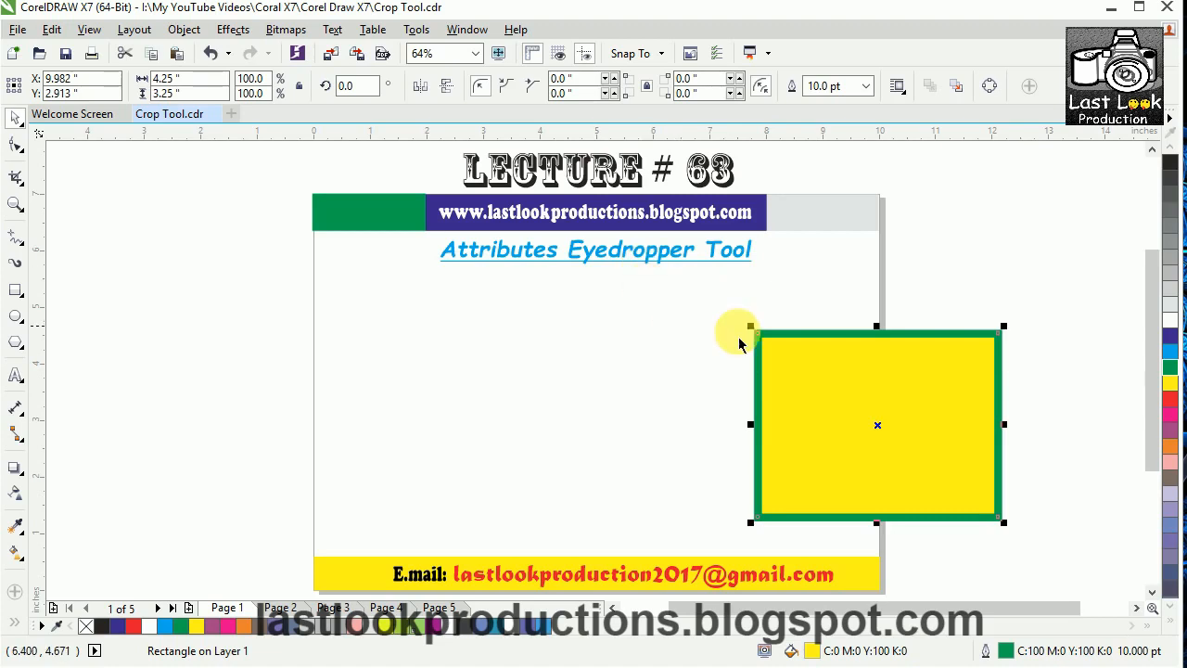
pyautogui.moveTo(854, 404); pyautogui.dragTo(849, 391)
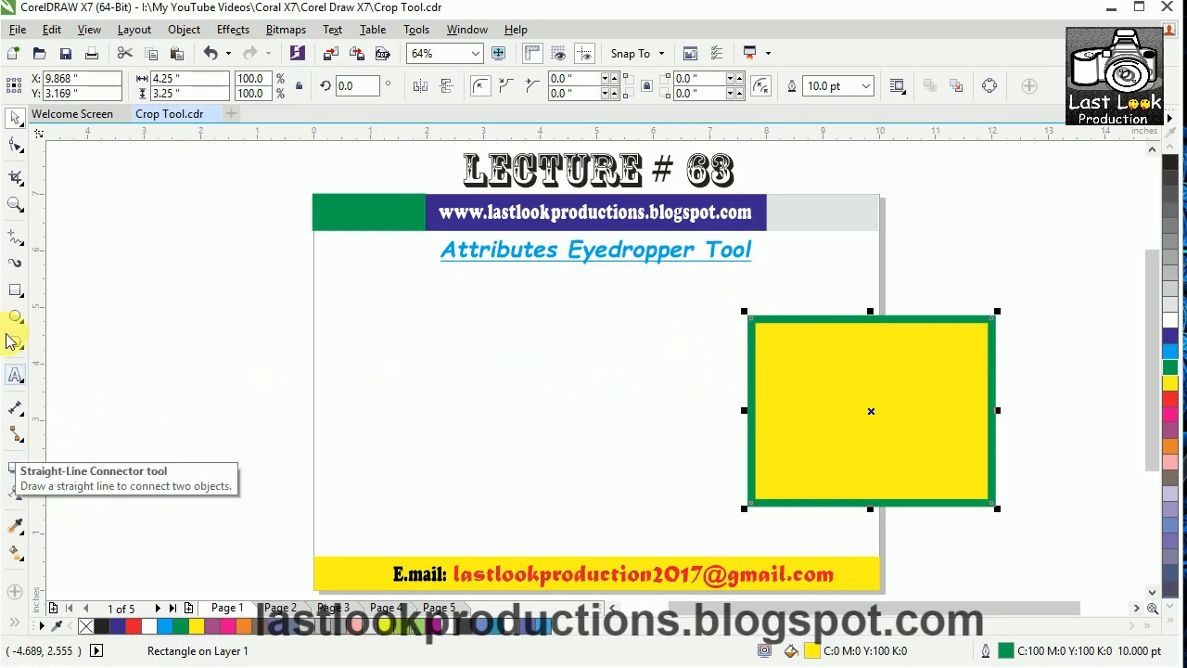
# Step: Draw a rectangle about 3.88 by 3.13 in across the page's left edge and copy the yellow rectangle's fill and outline onto it
pyautogui.click(15, 290)
pyautogui.moveTo(283, 321); pyautogui.dragTo(505, 497)
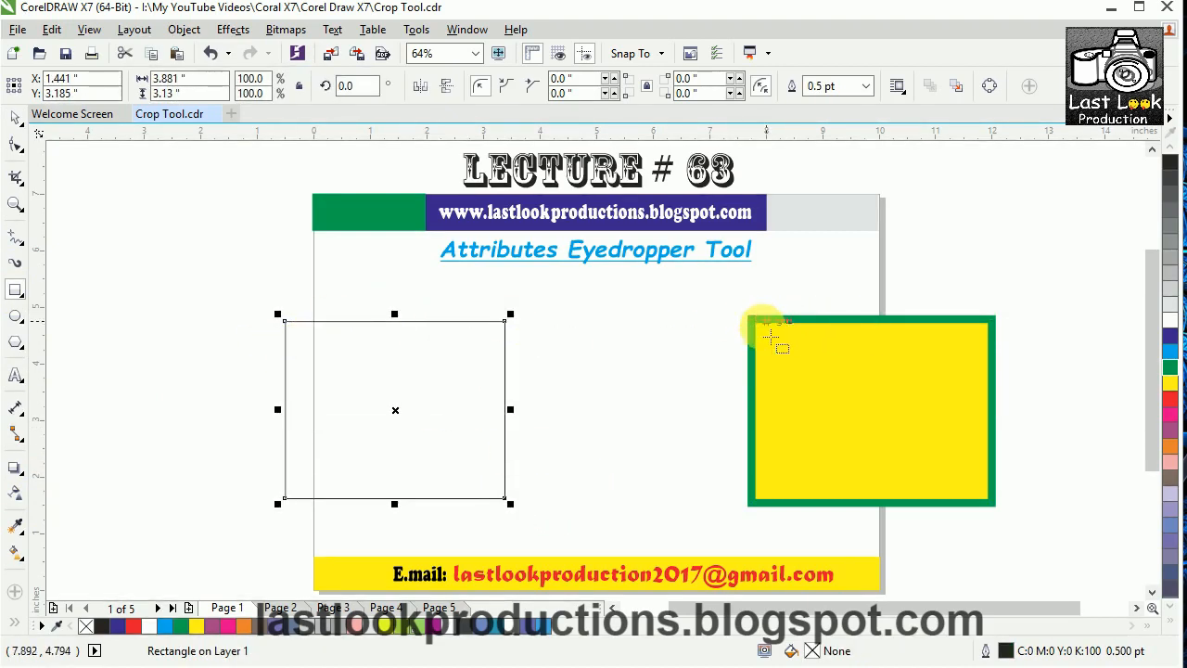
pyautogui.click(23, 526)
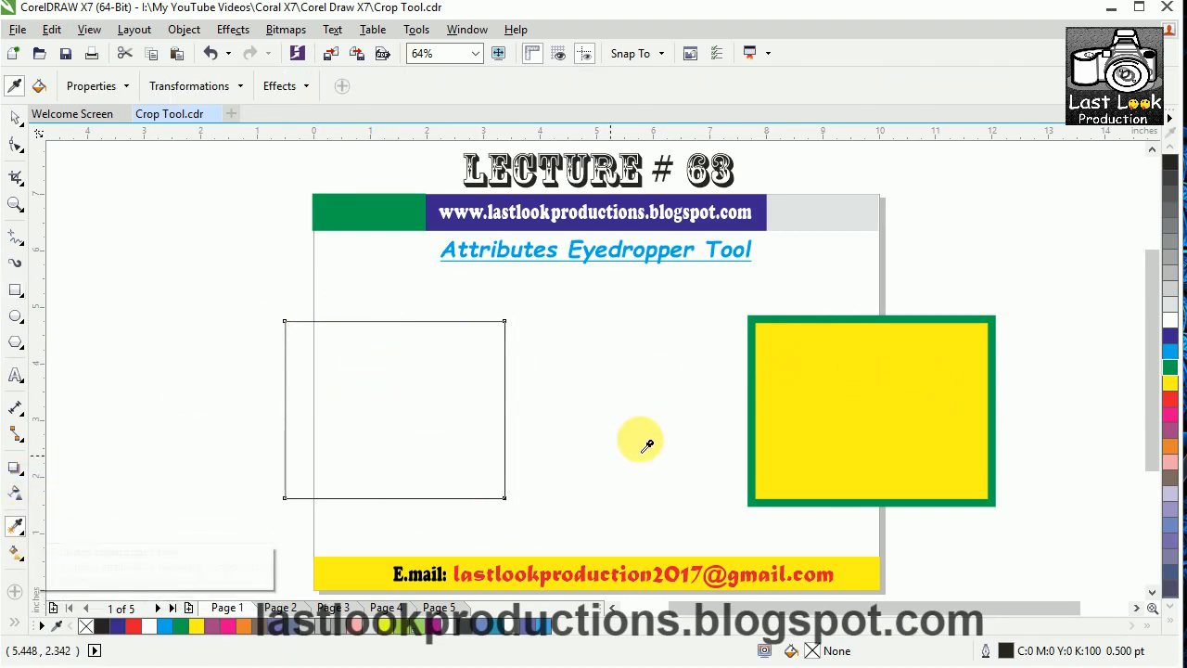
pyautogui.click(816, 377)
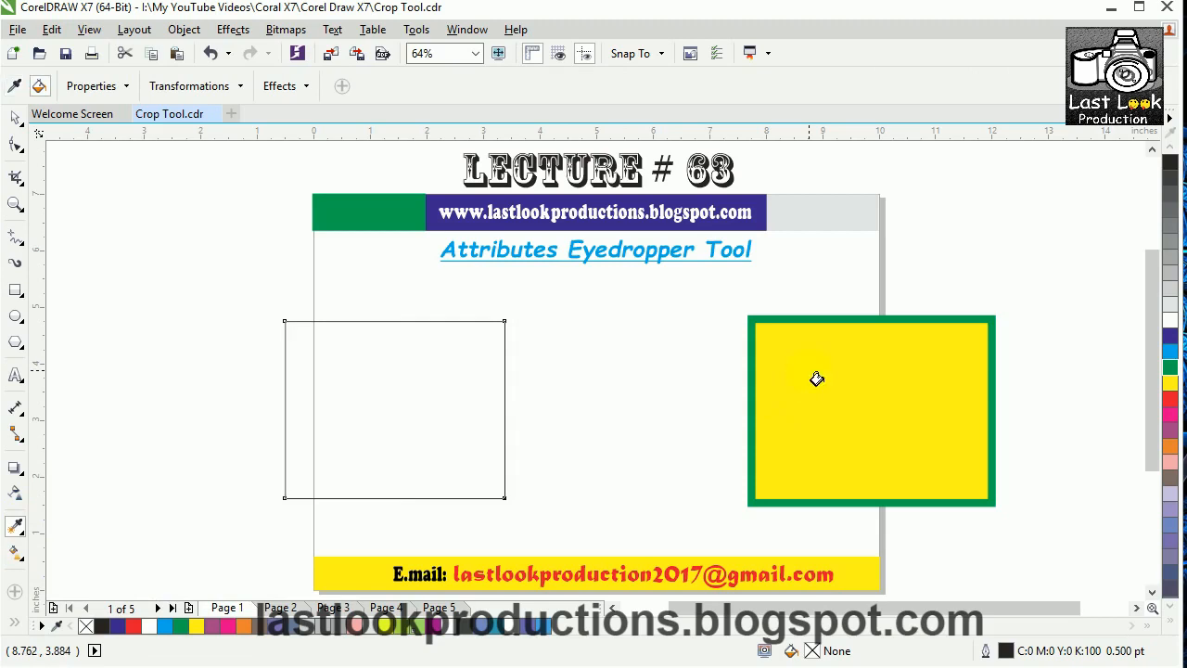
pyautogui.click(364, 405)
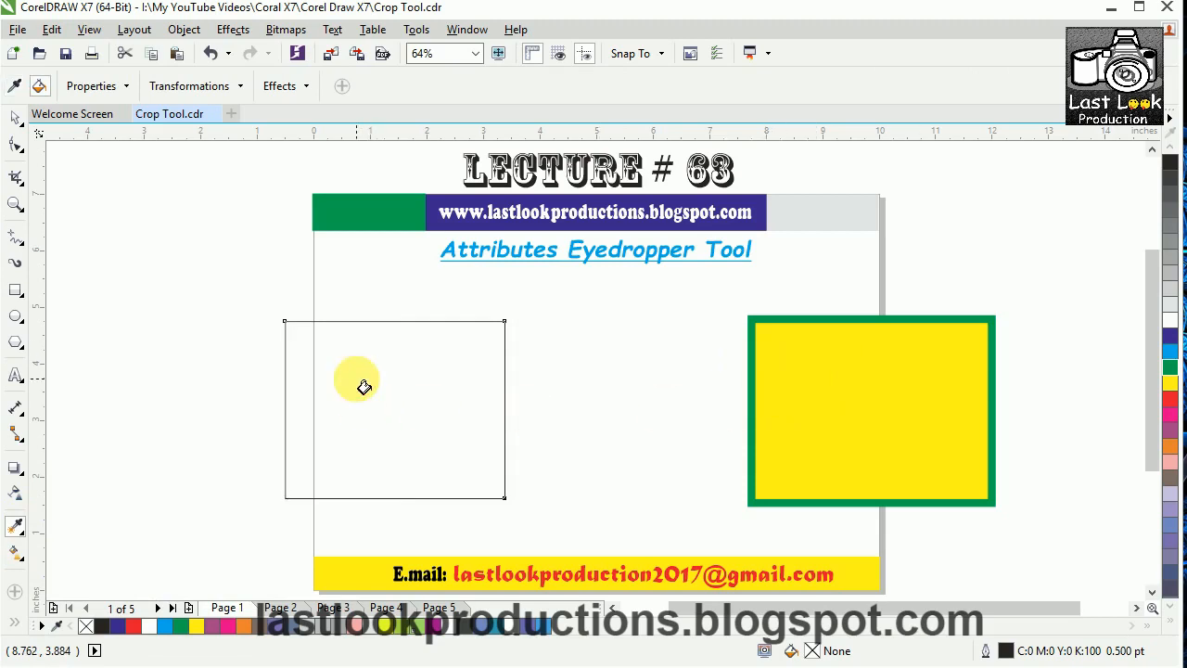
pyautogui.click(361, 389)
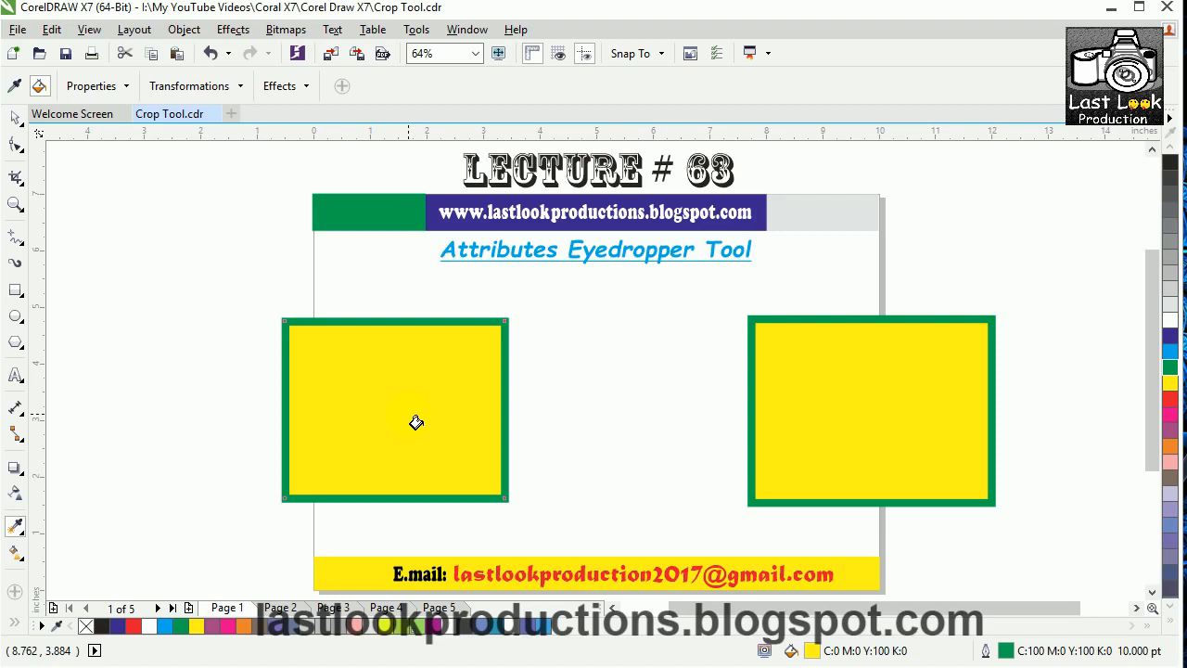
# Step: Review the Attributes Eyedropper's size, rotation and position transformation options
pyautogui.click(189, 85)
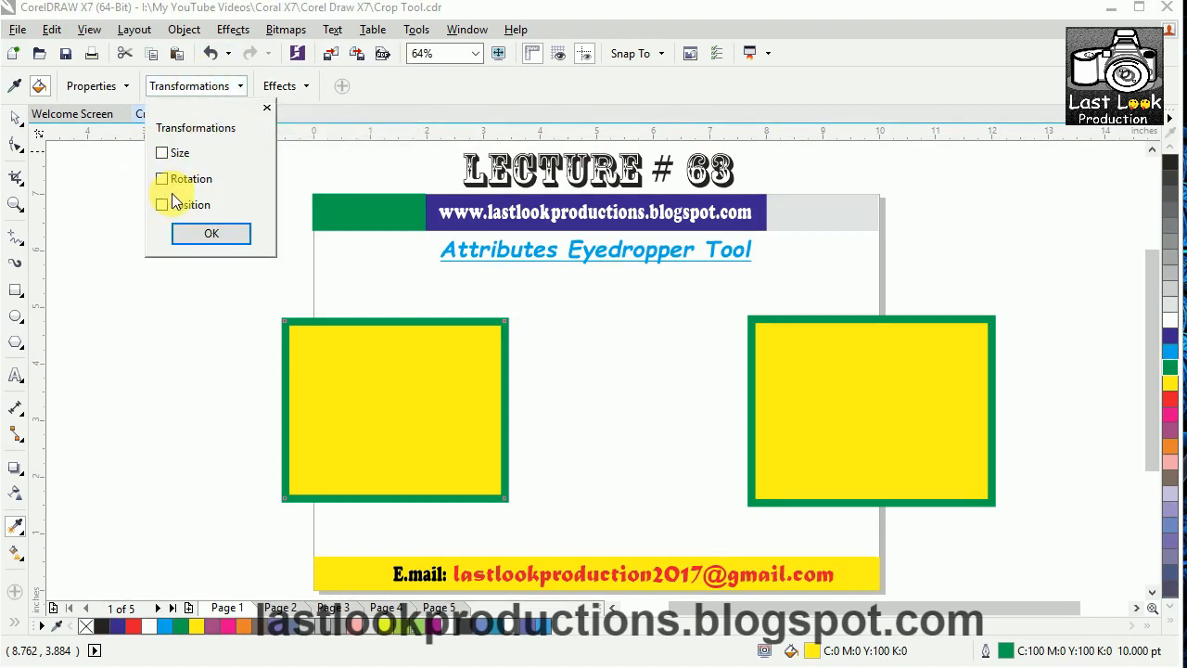
pyautogui.click(208, 236)
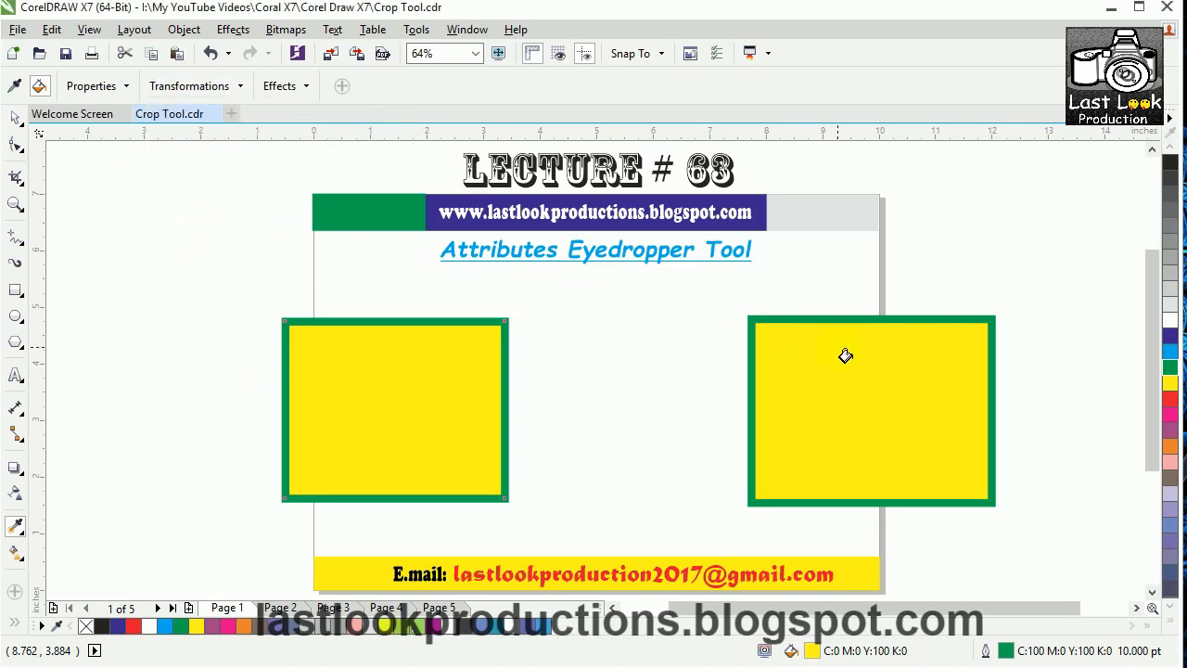